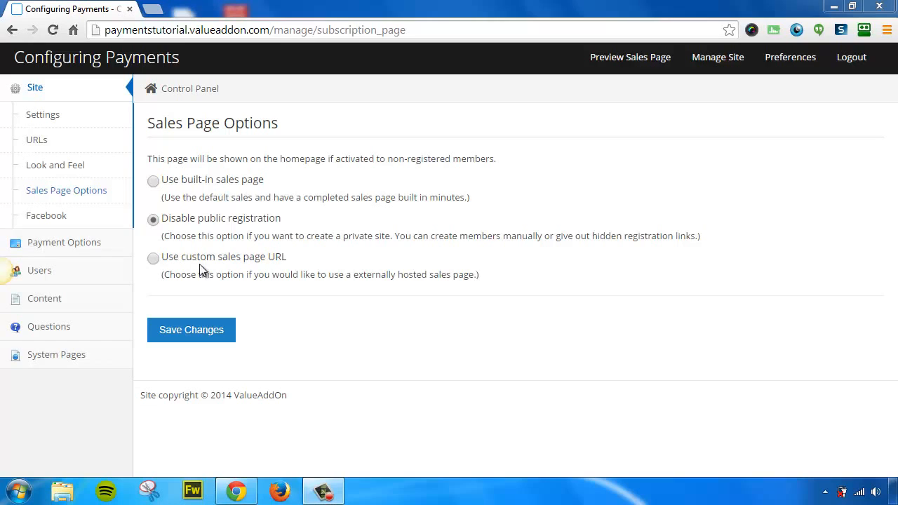
Set the site to use the built-in sales page.
{"action": "left_click", "coordinate": [154, 181]}
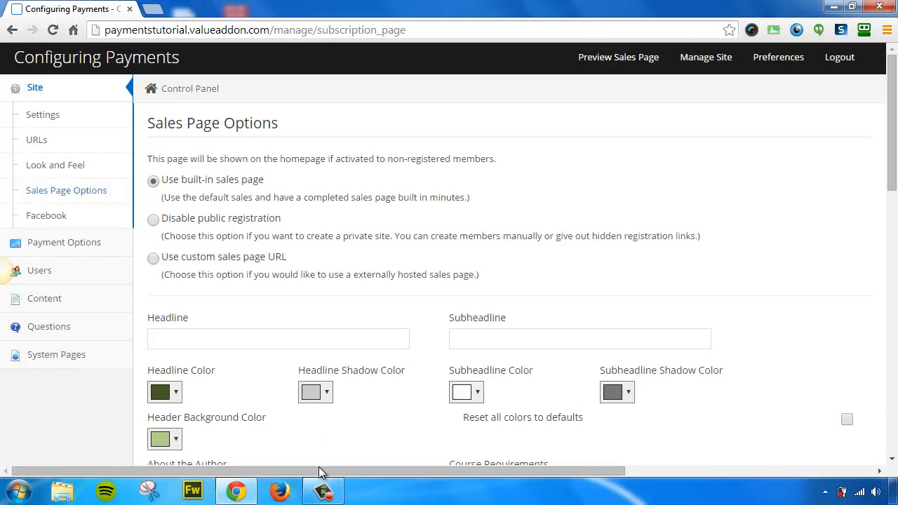
{"action": "left_click", "coordinate": [322, 491]}
{"action": "left_click", "coordinate": [851, 428]}
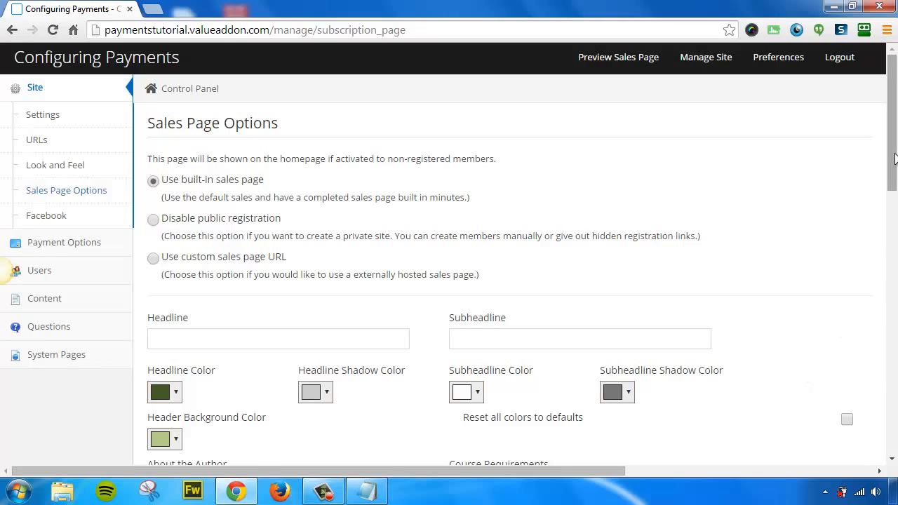
Set the Headline to "Discover The Best Magic Tricks On The Net and Learn How To Become A Master Magician Instantly!", copied from copy_text.txt.
{"action": "left_click_drag", "start_coordinate": [894, 156], "coordinate": [893, 174]}
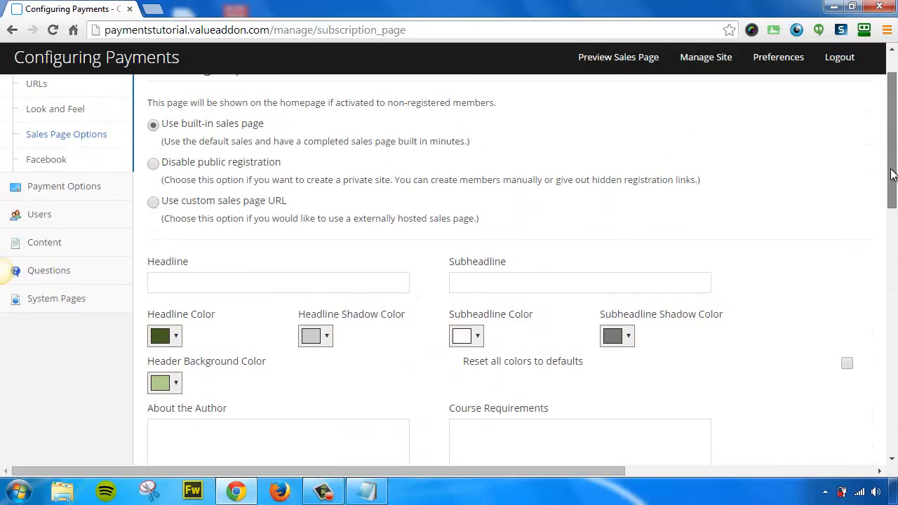
{"action": "left_click", "coordinate": [367, 491]}
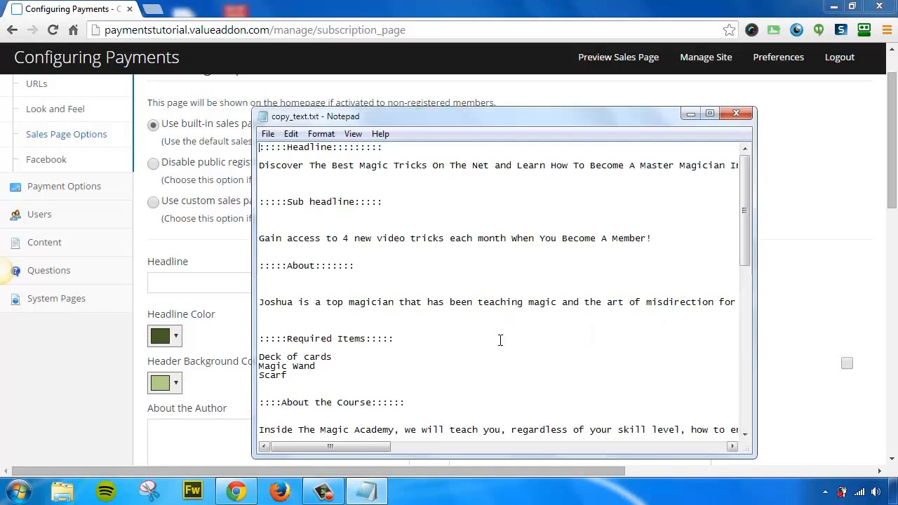
{"action": "left_click_drag", "start_coordinate": [260, 166], "coordinate": [747, 164]}
{"action": "key", "text": "ctrl+c"}
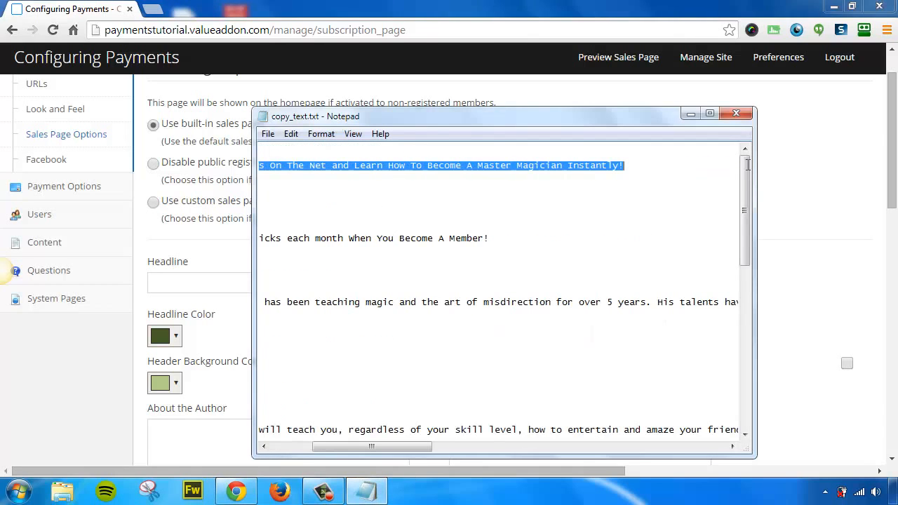
{"action": "left_click", "coordinate": [812, 211]}
{"action": "left_click", "coordinate": [241, 288]}
{"action": "key", "text": "ctrl+v"}
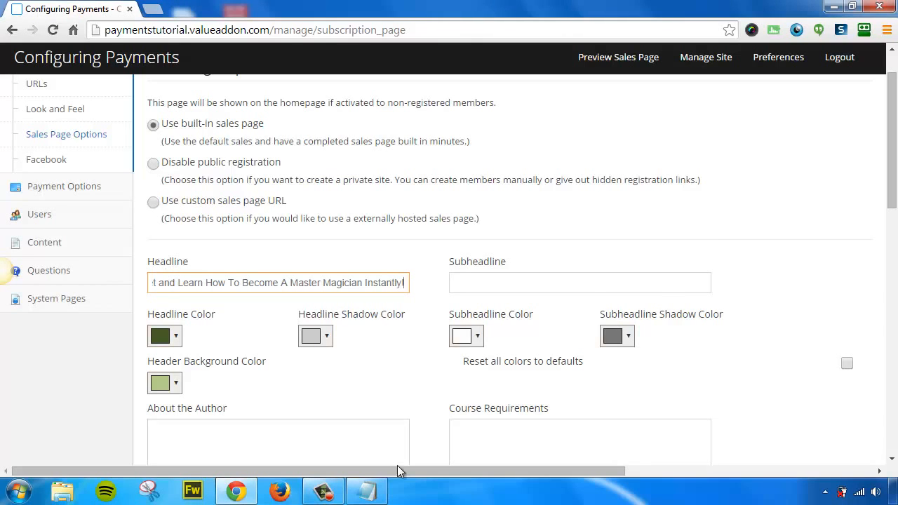
Set the Subheadline to "Gain access to 4 new video tricks each month When You Become A Member!", copied from copy_text.txt.
{"action": "left_click", "coordinate": [367, 491]}
{"action": "left_click", "coordinate": [499, 240]}
{"action": "left_click", "coordinate": [379, 249]}
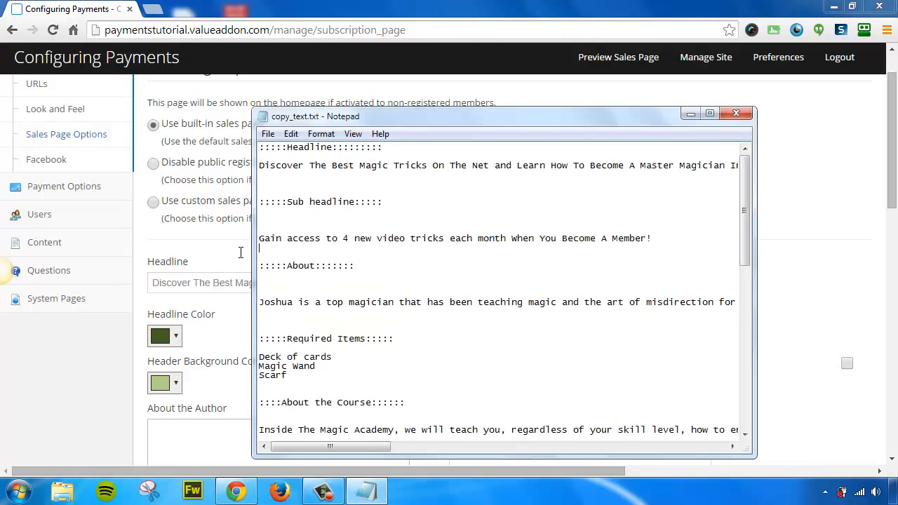
{"action": "key", "text": "shift+Up"}
{"action": "left_click", "coordinate": [840, 279]}
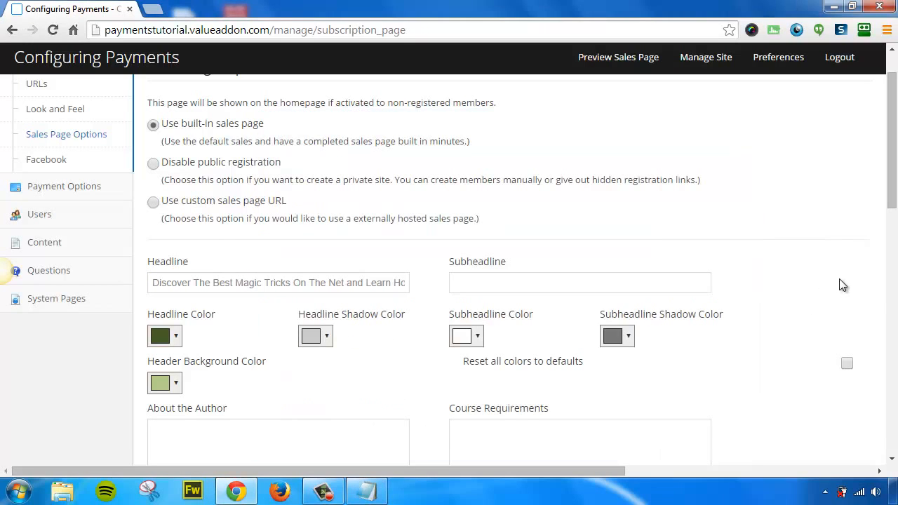
{"action": "left_click", "coordinate": [515, 284]}
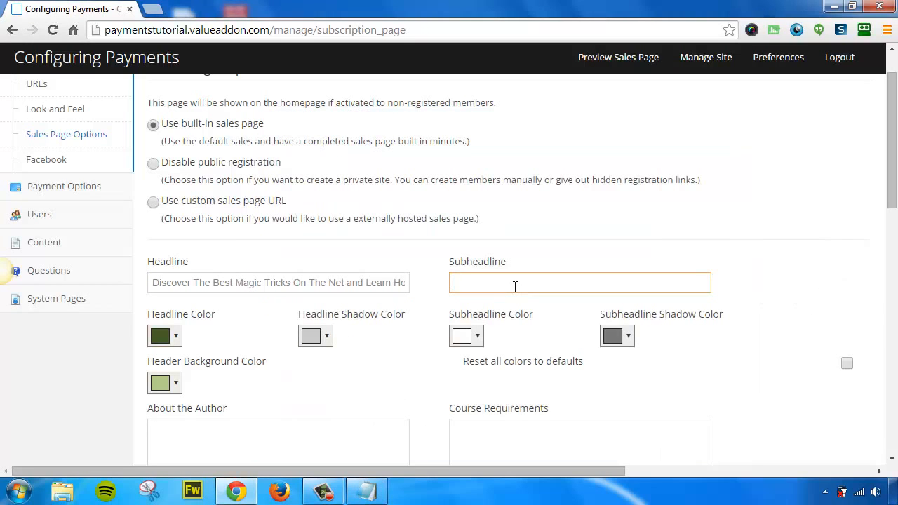
{"action": "type", "text": "Gain access to new video tricks each month When You Become A Member!"}
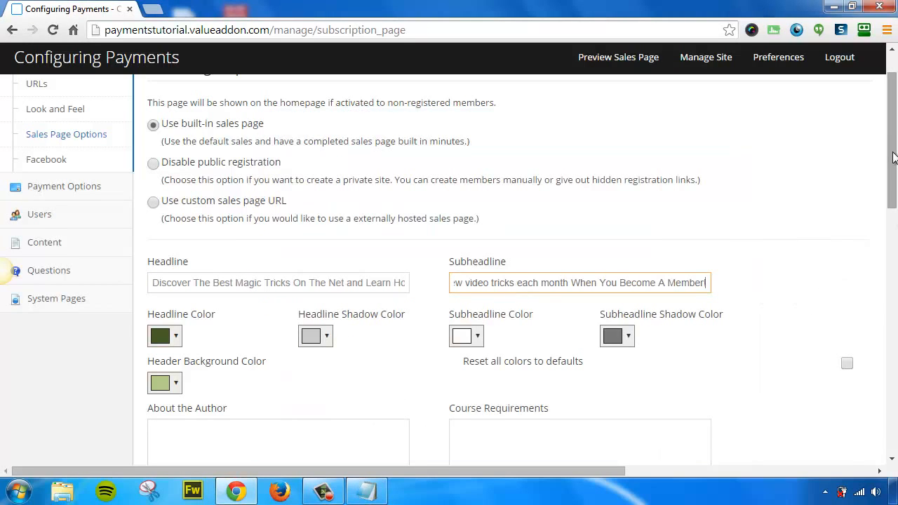
Copy the magician's biography from the About section of copy_text.txt into the About the Author field.
{"action": "left_click_drag", "start_coordinate": [892, 171], "coordinate": [892, 197]}
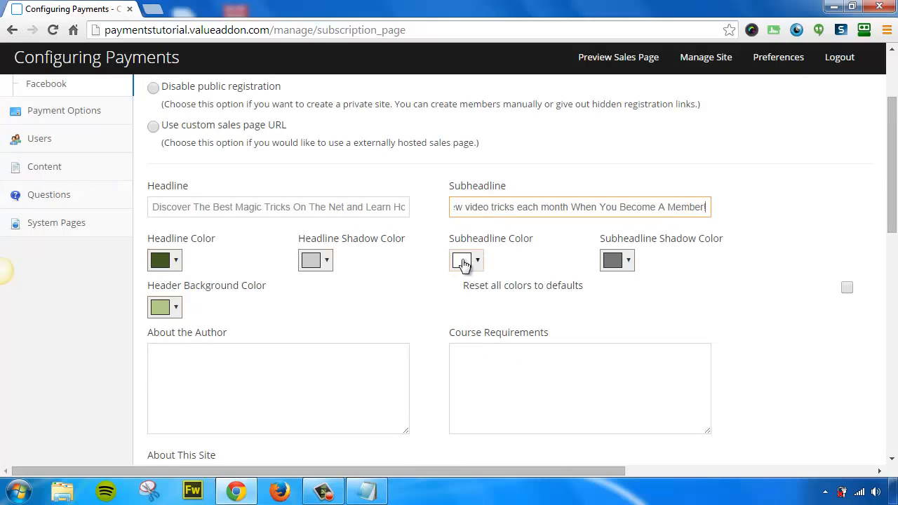
{"action": "left_click", "coordinate": [366, 491]}
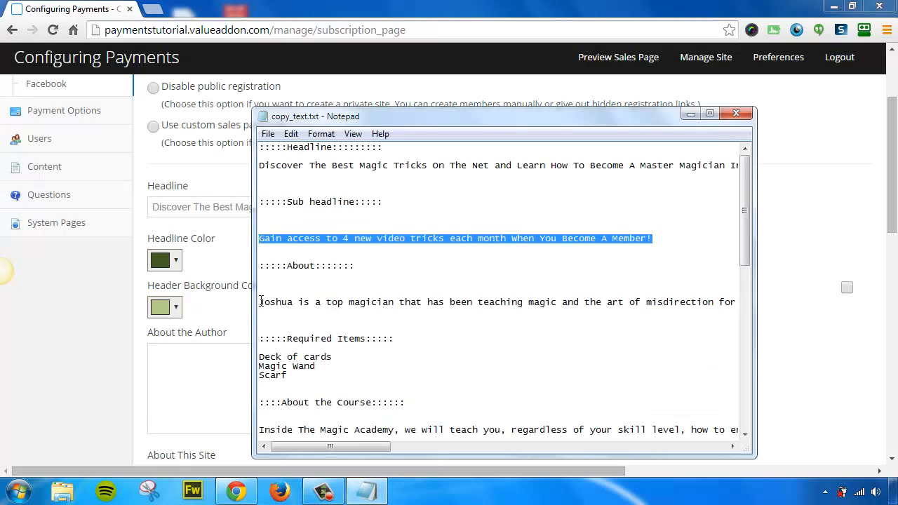
{"action": "left_click_drag", "start_coordinate": [258, 302], "coordinate": [816, 253]}
{"action": "key", "text": "ctrl+c"}
{"action": "left_click", "coordinate": [817, 253]}
{"action": "left_click", "coordinate": [233, 412]}
{"action": "key", "text": "ctrl+v"}
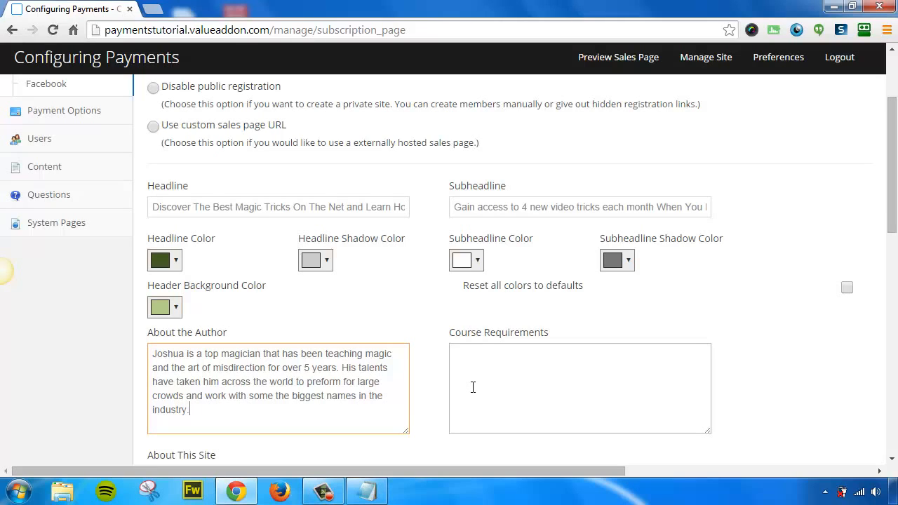
Copy the required items Deck of cards, Magic Wand and Scarf from copy_text.txt into the Course Requirements field.
{"action": "left_click", "coordinate": [366, 491]}
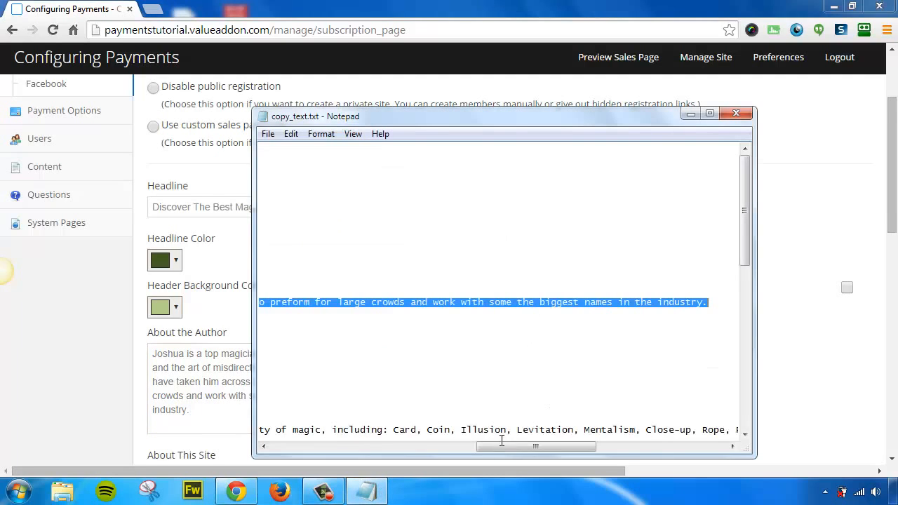
{"action": "left_click_drag", "start_coordinate": [502, 441], "coordinate": [268, 443]}
{"action": "left_click_drag", "start_coordinate": [319, 372], "coordinate": [254, 359]}
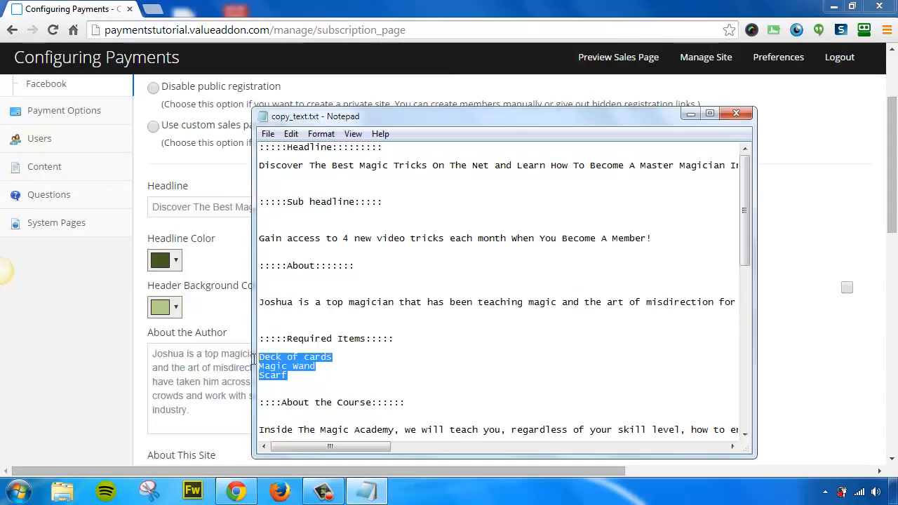
{"action": "left_click", "coordinate": [835, 403]}
{"action": "left_click", "coordinate": [534, 381]}
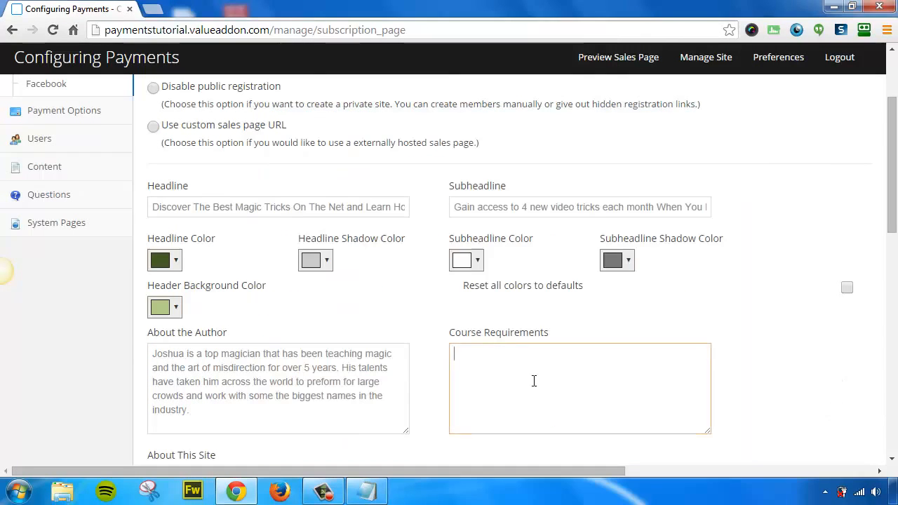
{"action": "key", "text": "ctrl+v"}
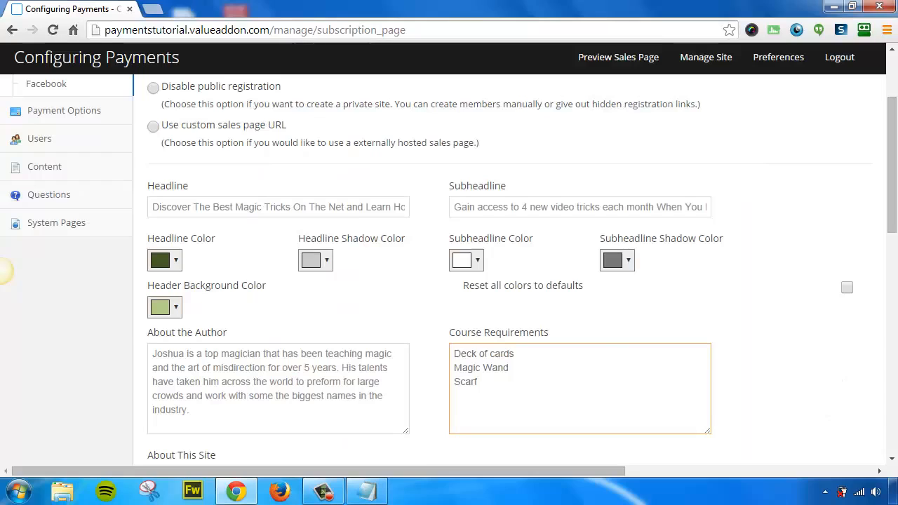
Copy all the About the Course paragraphs from copy_text.txt into the About This Site editor.
{"action": "scroll", "coordinate": [388, 280], "scroll_direction": "down", "scroll_amount": 2}
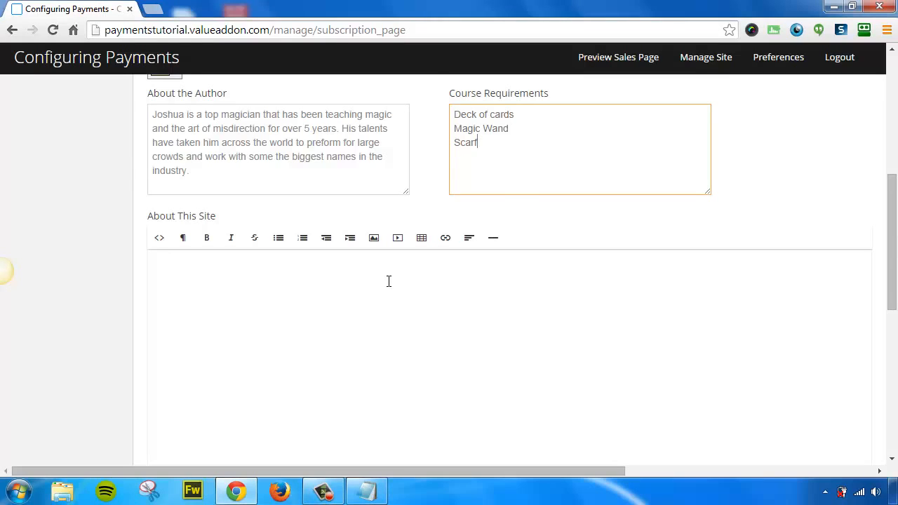
{"action": "left_click", "coordinate": [366, 492]}
{"action": "scroll", "coordinate": [343, 393], "scroll_direction": "down", "scroll_amount": 2}
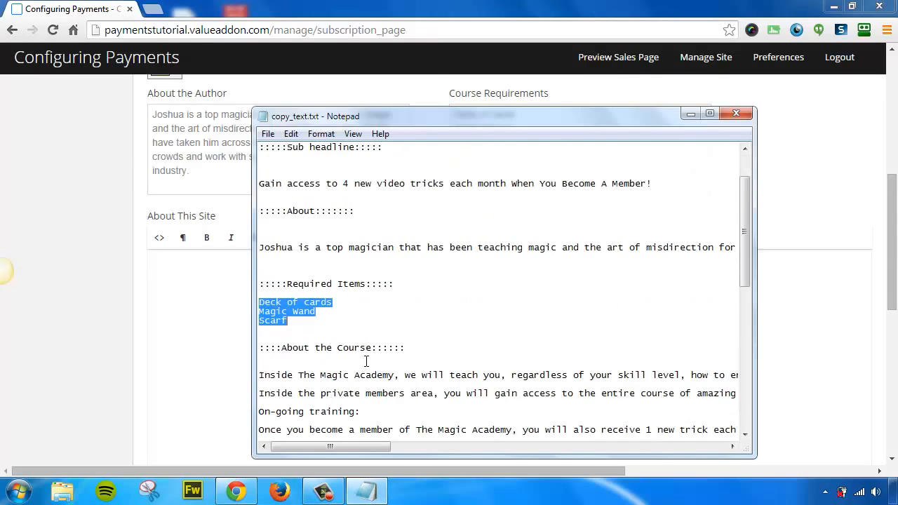
{"action": "scroll", "coordinate": [366, 361], "scroll_direction": "down", "scroll_amount": 2}
{"action": "left_click_drag", "start_coordinate": [332, 447], "coordinate": [601, 447]}
{"action": "left_click_drag", "start_coordinate": [509, 347], "coordinate": [177, 295]}
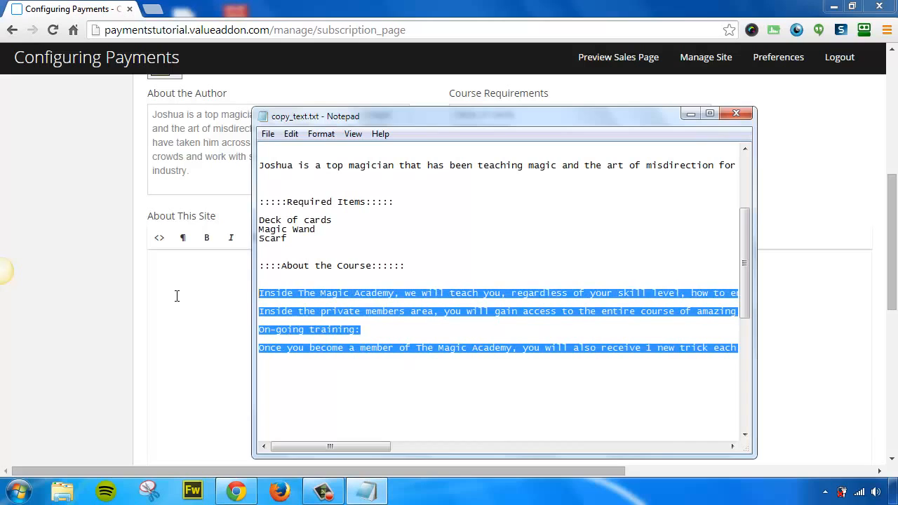
{"action": "key", "text": "ctrl+c"}
{"action": "left_click", "coordinate": [852, 335]}
{"action": "key", "text": "ctrl+v"}
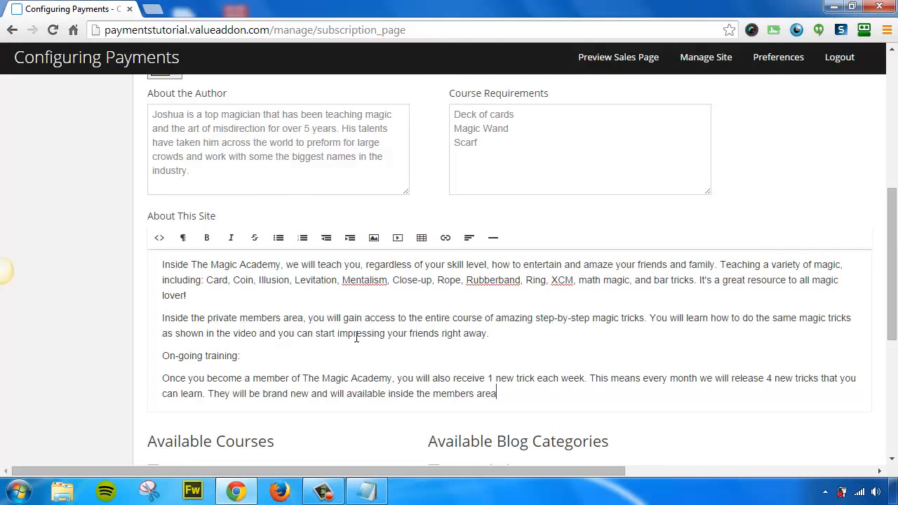
Examine the image insertion, video embedding and paragraph format options of the About This Site editor.
{"action": "left_click", "coordinate": [375, 242]}
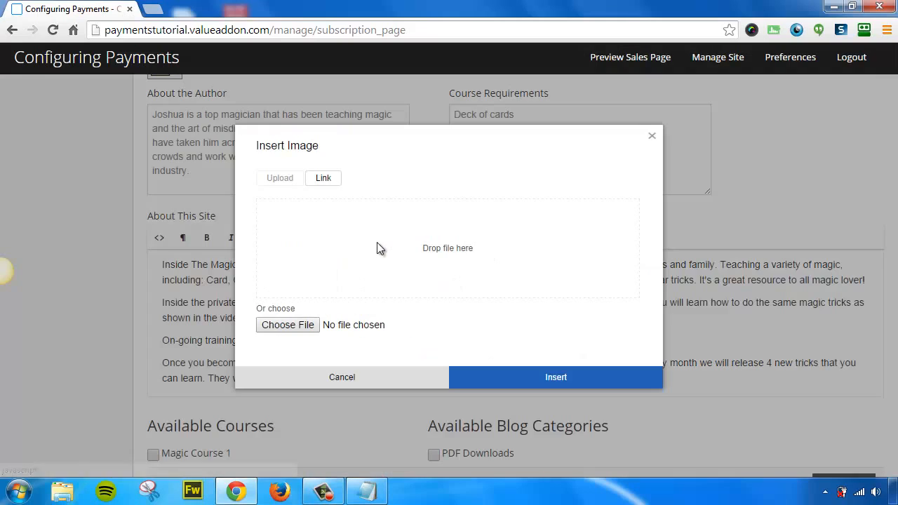
{"action": "left_click", "coordinate": [355, 382]}
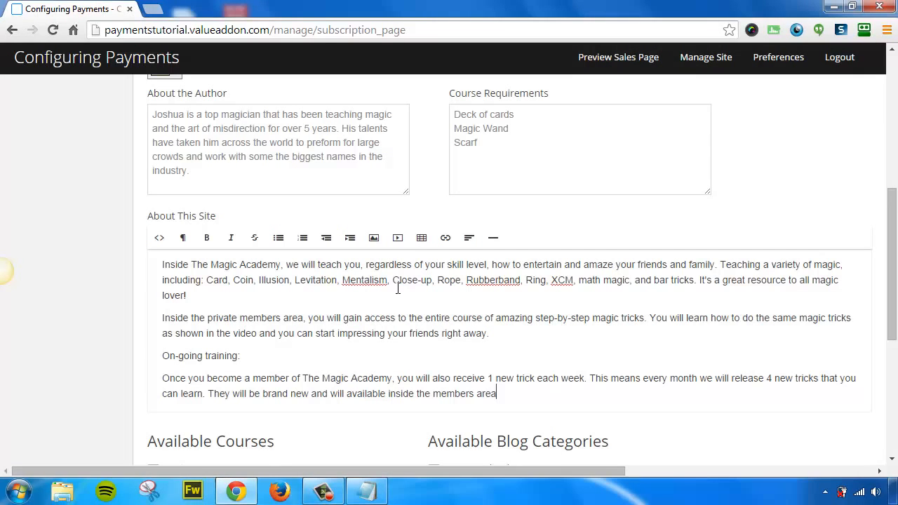
{"action": "left_click", "coordinate": [398, 239]}
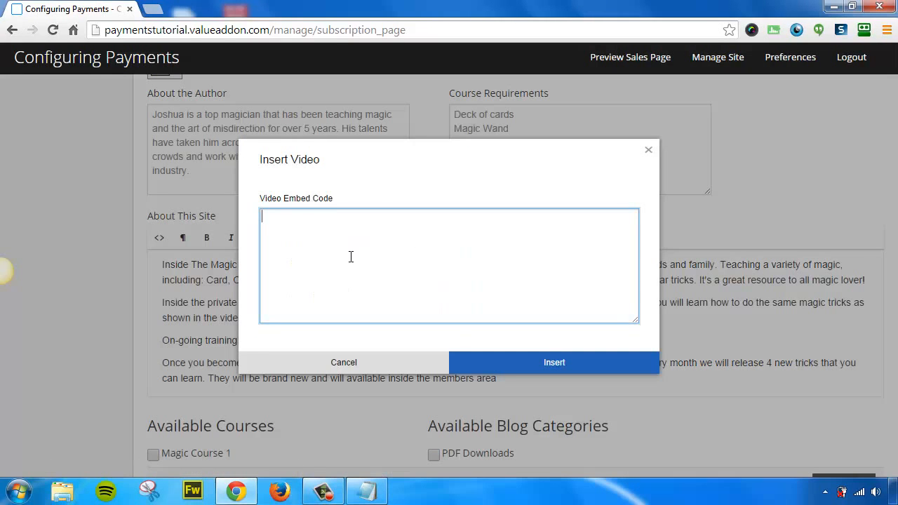
{"action": "left_click", "coordinate": [353, 364]}
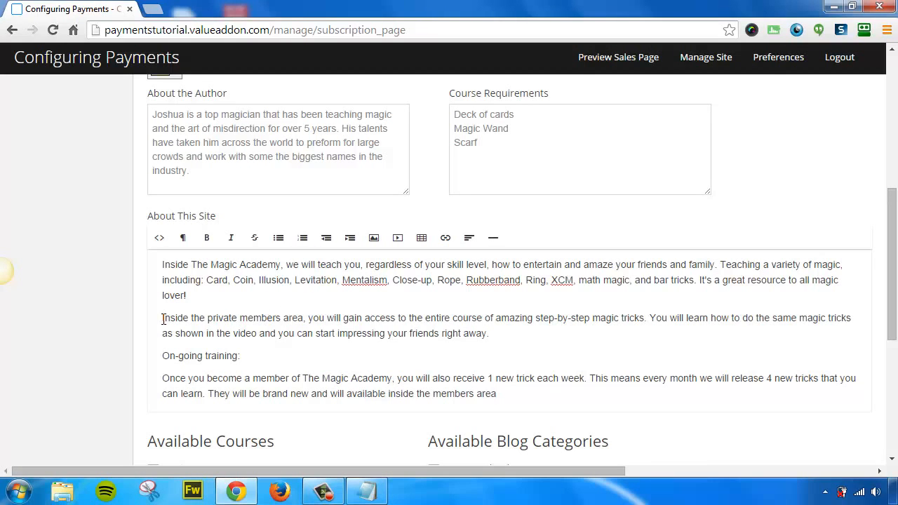
{"action": "left_click_drag", "start_coordinate": [162, 319], "coordinate": [250, 319]}
{"action": "left_click", "coordinate": [188, 243]}
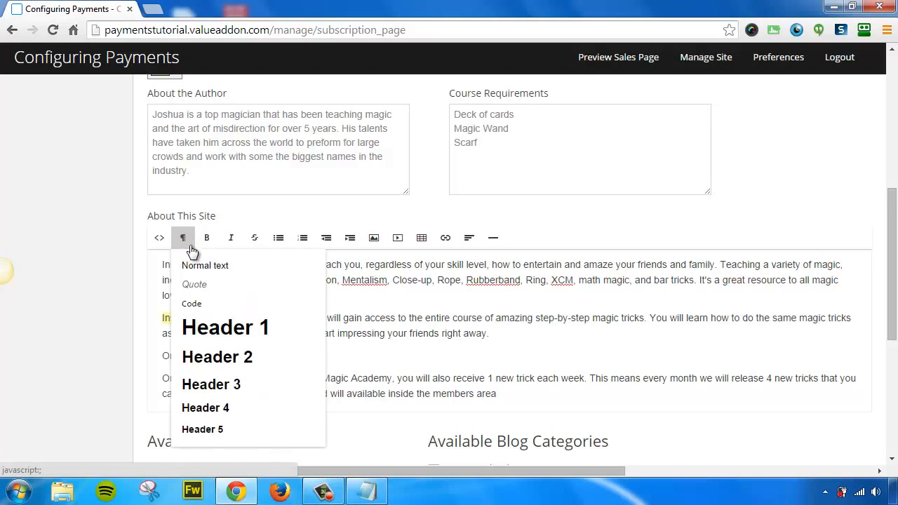
{"action": "left_click", "coordinate": [400, 345]}
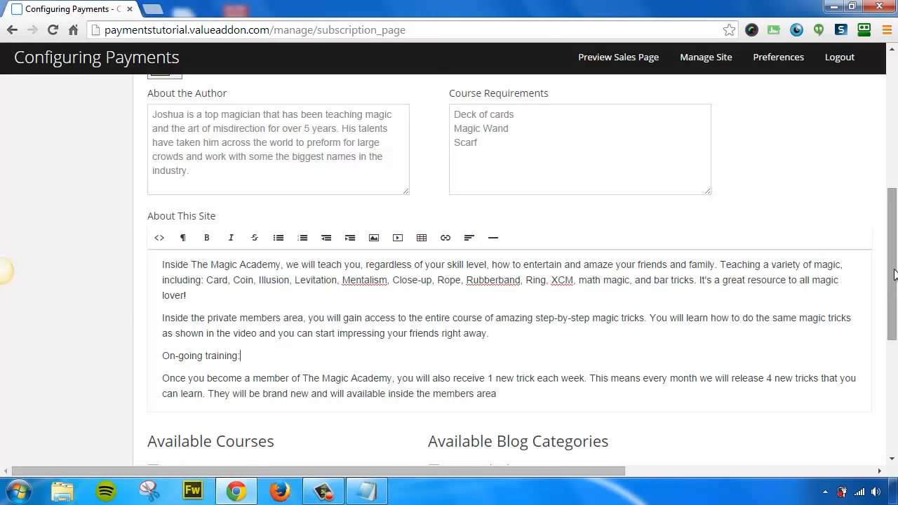
Include the course Magic Course 1 and the blog category PDF Downloads on the sales page.
{"action": "left_click_drag", "start_coordinate": [894, 274], "coordinate": [895, 338]}
{"action": "left_click_drag", "start_coordinate": [895, 344], "coordinate": [893, 347]}
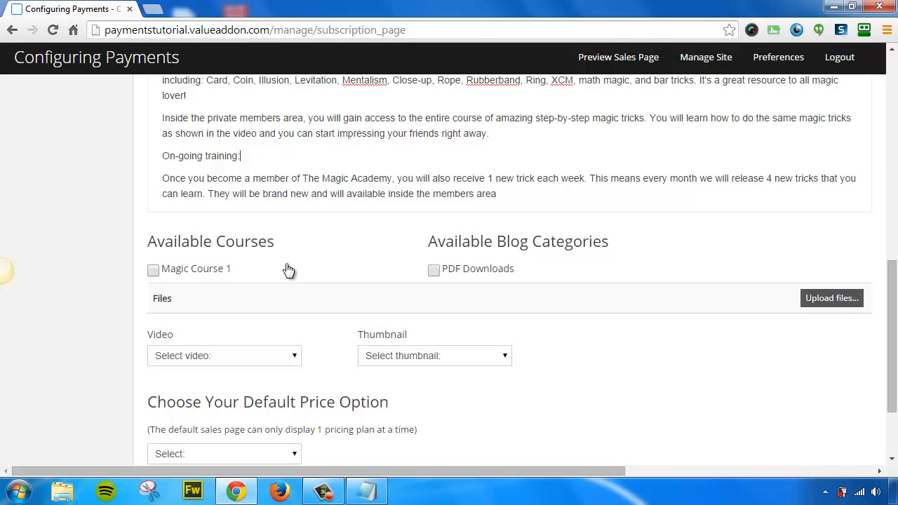
{"action": "left_click", "coordinate": [153, 272]}
{"action": "left_click", "coordinate": [433, 272]}
{"action": "left_click", "coordinate": [154, 272]}
{"action": "left_click", "coordinate": [433, 271]}
{"action": "left_click", "coordinate": [153, 272]}
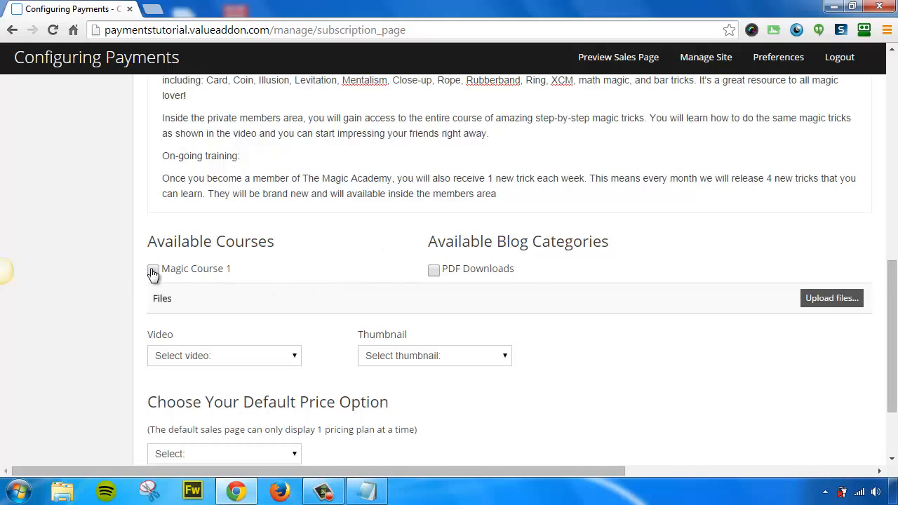
{"action": "left_click", "coordinate": [435, 271]}
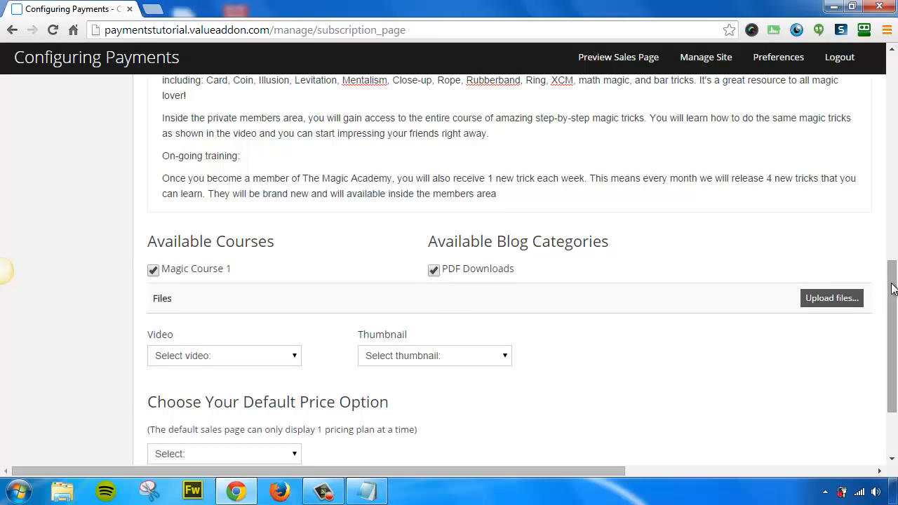
Upload sales_video.mp4 and sales_video_thumb.png from the 5min_upload_example folder as the sales page's video and thumbnail files.
{"action": "scroll", "coordinate": [890, 288], "scroll_direction": "down", "scroll_amount": 1}
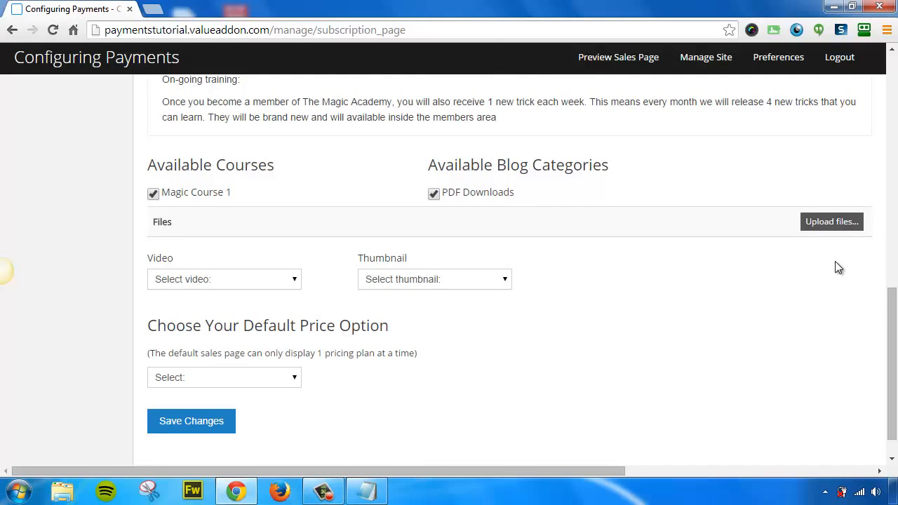
{"action": "left_click", "coordinate": [833, 223]}
{"action": "left_click_drag", "start_coordinate": [566, 213], "coordinate": [566, 260]}
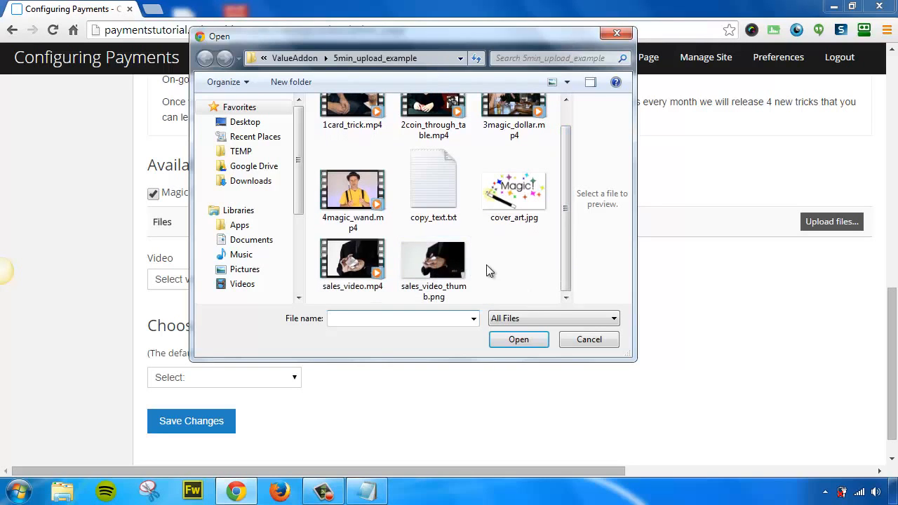
{"action": "left_click", "coordinate": [449, 262]}
{"action": "left_click", "coordinate": [353, 260], "text": "ctrl"}
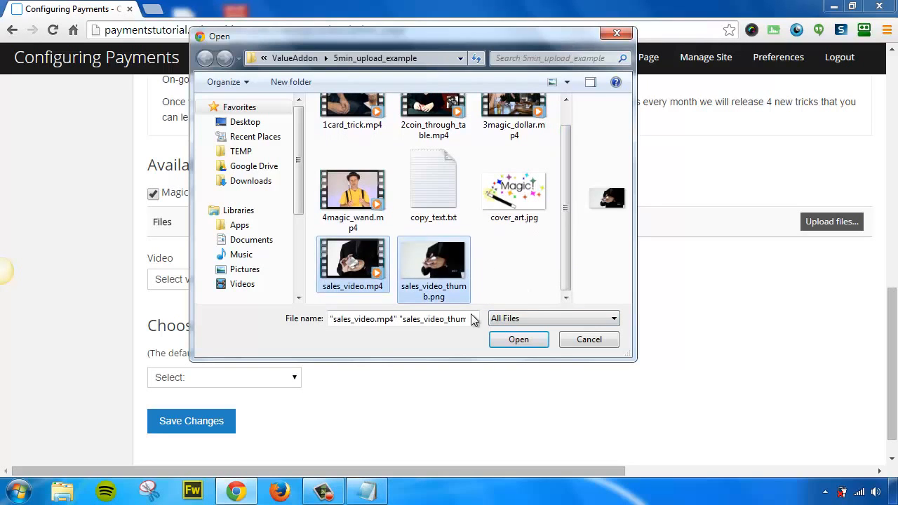
{"action": "left_click", "coordinate": [518, 339]}
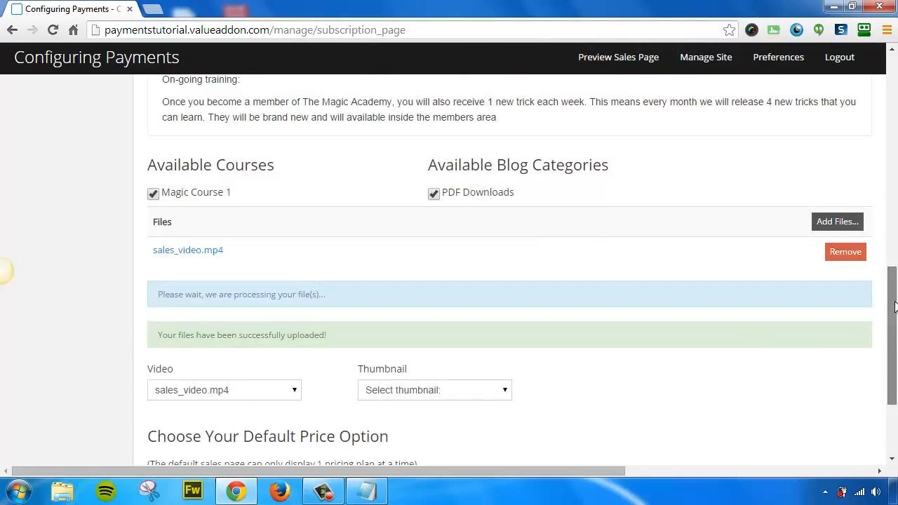
{"action": "left_click_drag", "start_coordinate": [894, 270], "coordinate": [894, 319]}
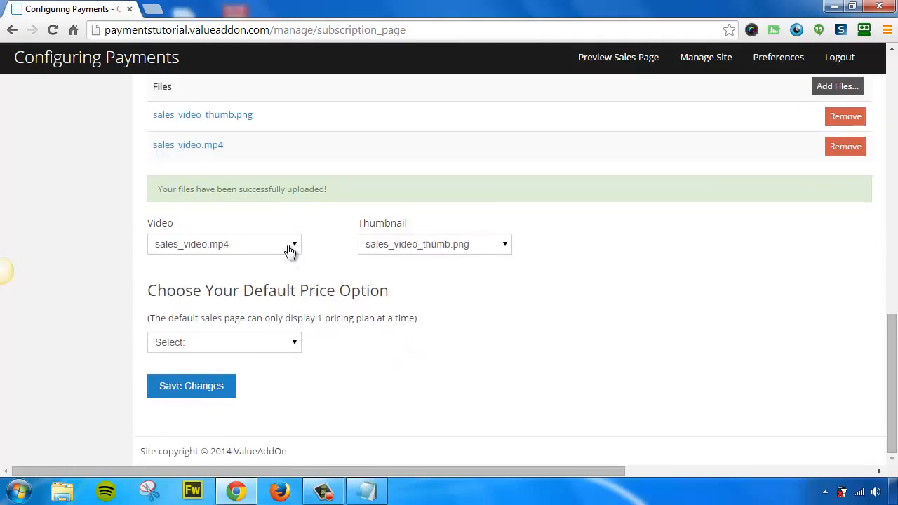
Choose sales_video.mp4 as the sales page's video and sales_video_thumb.png as its thumbnail.
{"action": "left_click", "coordinate": [293, 251]}
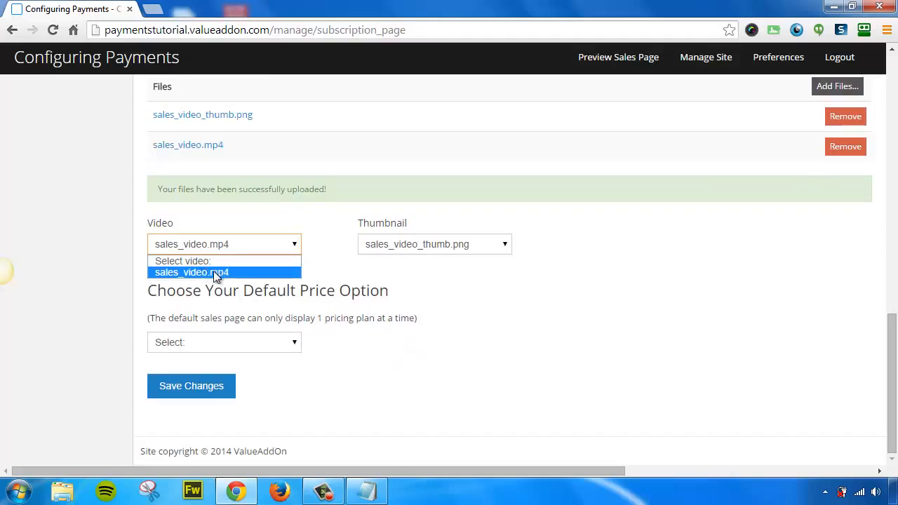
{"action": "left_click", "coordinate": [340, 274]}
{"action": "left_click", "coordinate": [434, 254]}
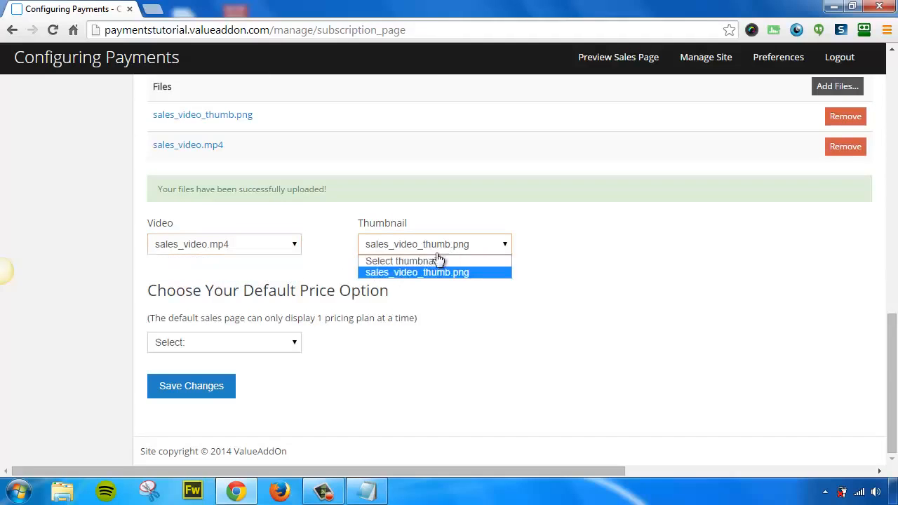
{"action": "left_click", "coordinate": [449, 284]}
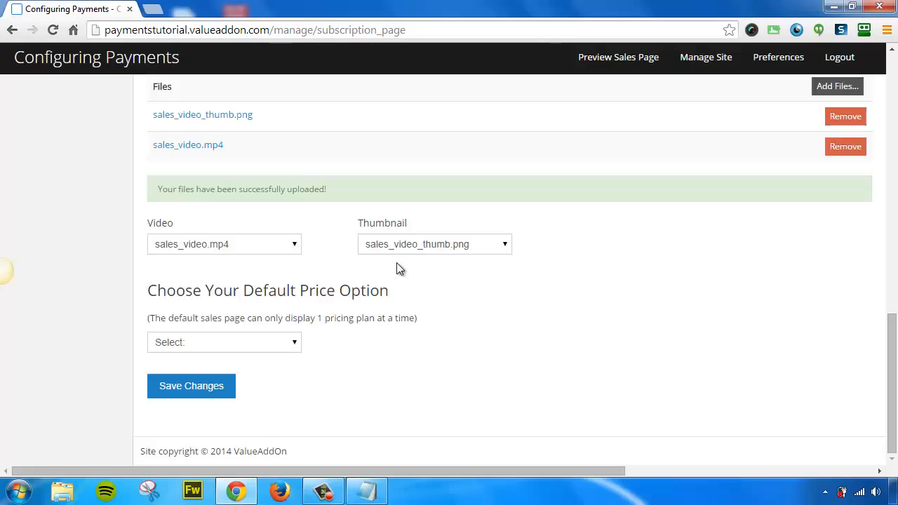
Try the P003 free plan, P004 - Access To Gold Plan and JVZoo.com Plan as the default price option.
{"action": "left_click", "coordinate": [295, 344]}
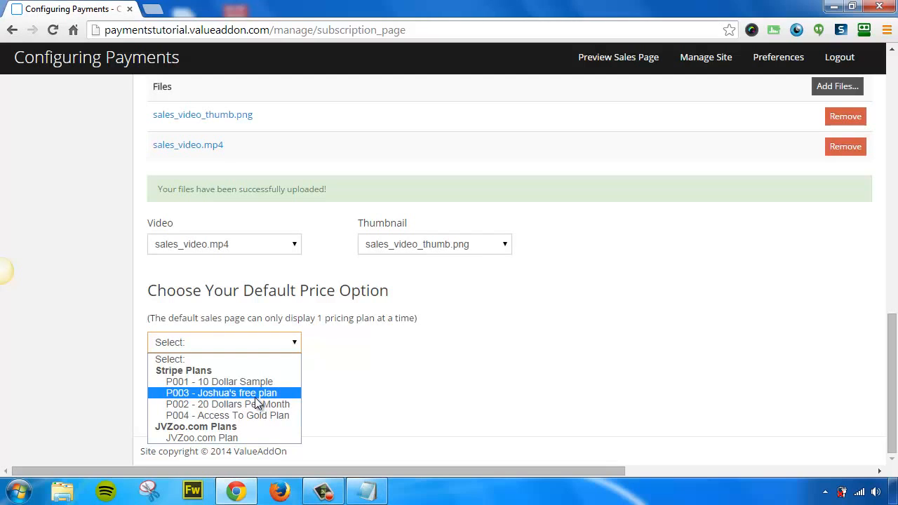
{"action": "left_click", "coordinate": [255, 397]}
{"action": "left_click", "coordinate": [281, 344]}
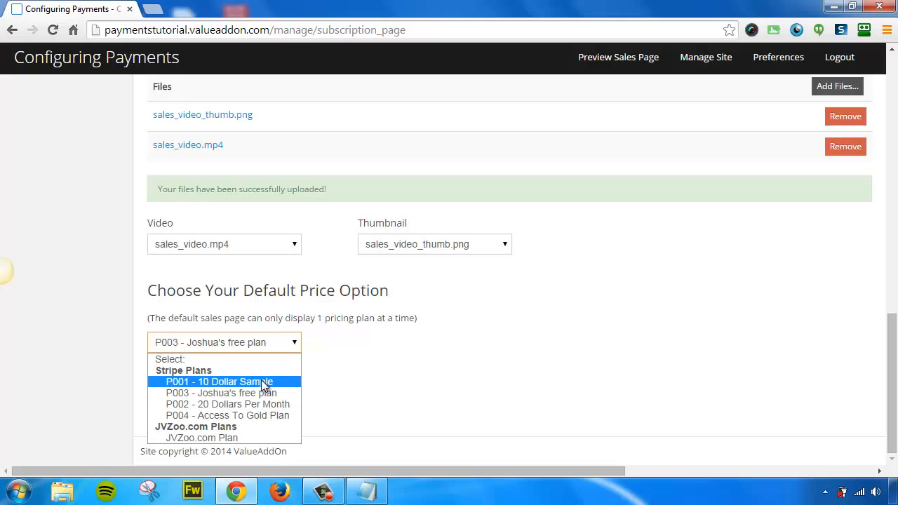
{"action": "left_click", "coordinate": [261, 415]}
{"action": "left_click", "coordinate": [295, 353]}
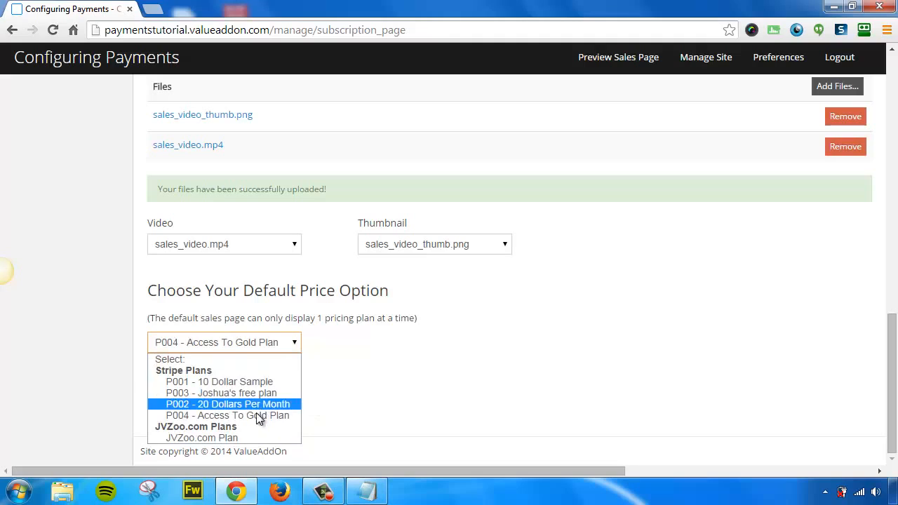
{"action": "left_click", "coordinate": [226, 438]}
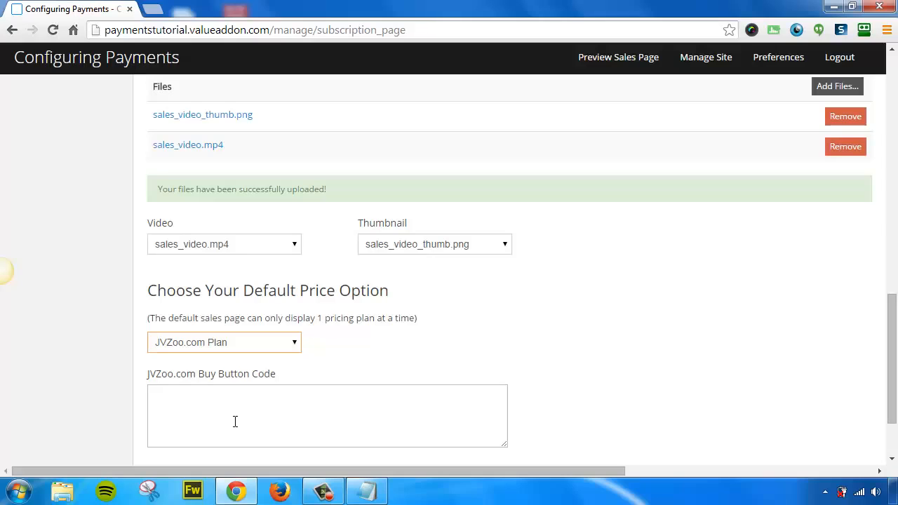
Set the default price option to P002 - 20 Dollars Per Month and save the sales page changes.
{"action": "left_click", "coordinate": [269, 345]}
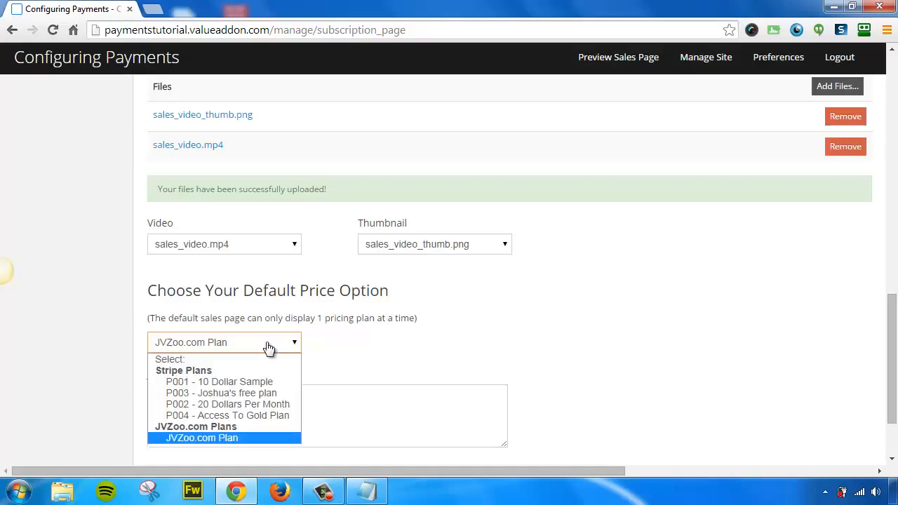
{"action": "left_click", "coordinate": [244, 405]}
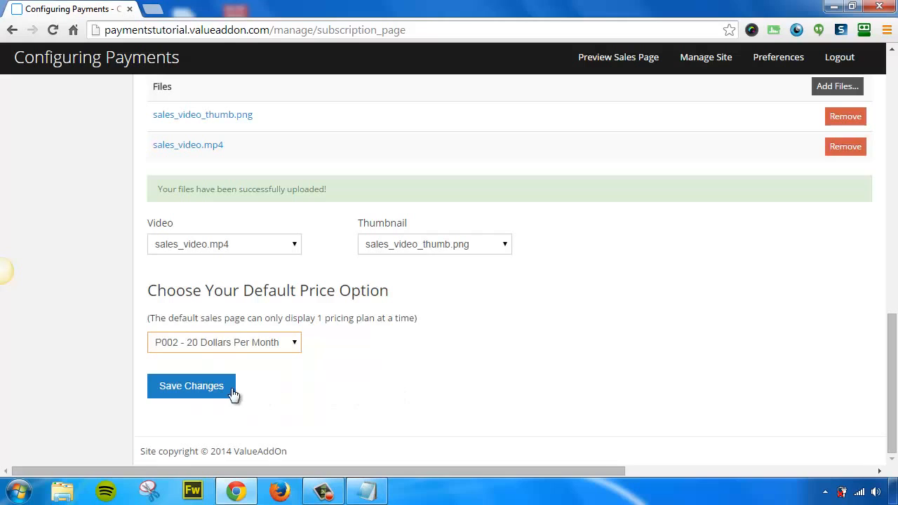
{"action": "left_click", "coordinate": [197, 391]}
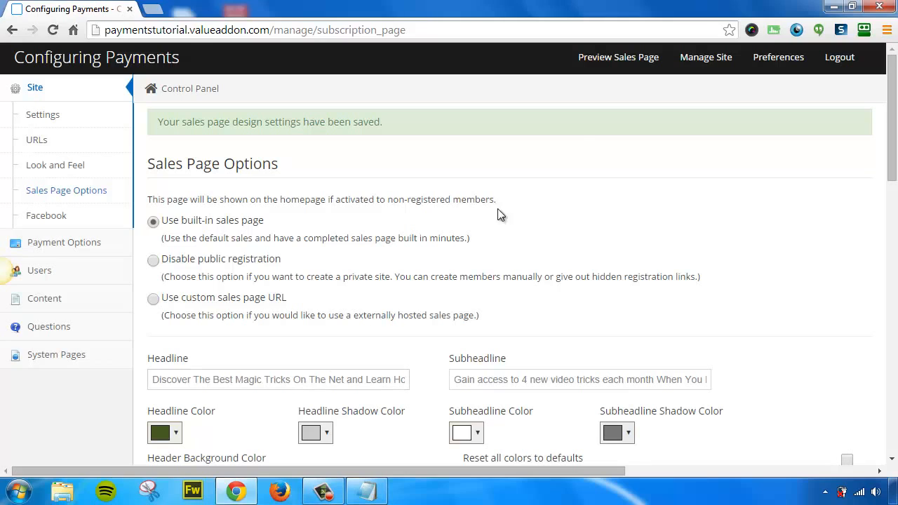
Preview the sales page and examine its video area, headline, owner description and About This Site text.
{"action": "left_click", "coordinate": [629, 62]}
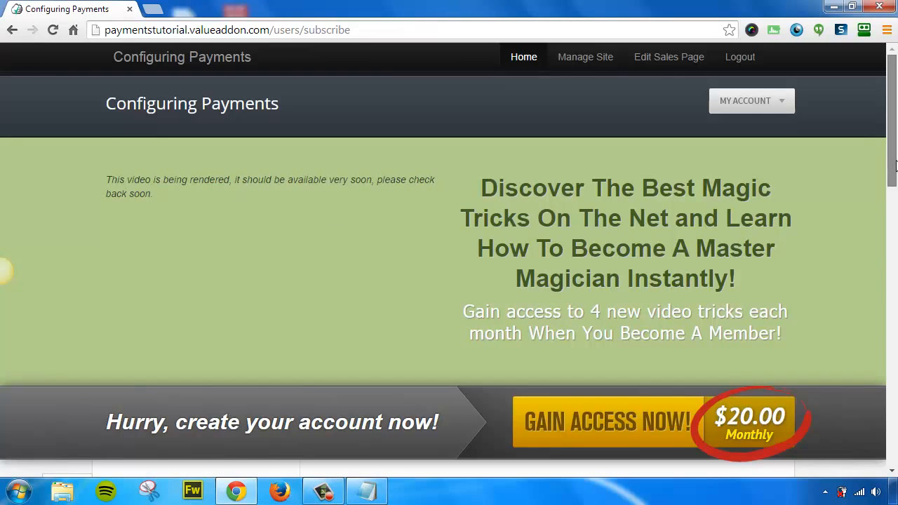
{"action": "left_click_drag", "start_coordinate": [895, 165], "coordinate": [896, 208]}
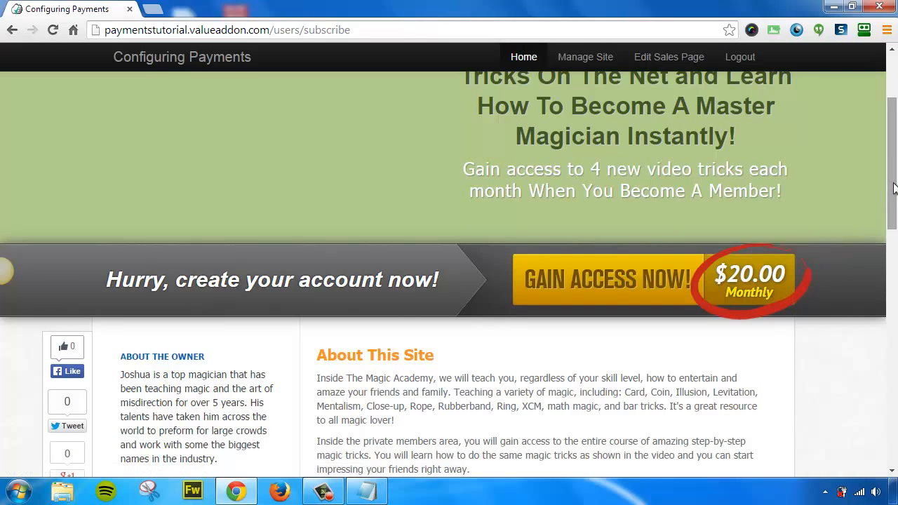
{"action": "left_click_drag", "start_coordinate": [893, 188], "coordinate": [895, 248]}
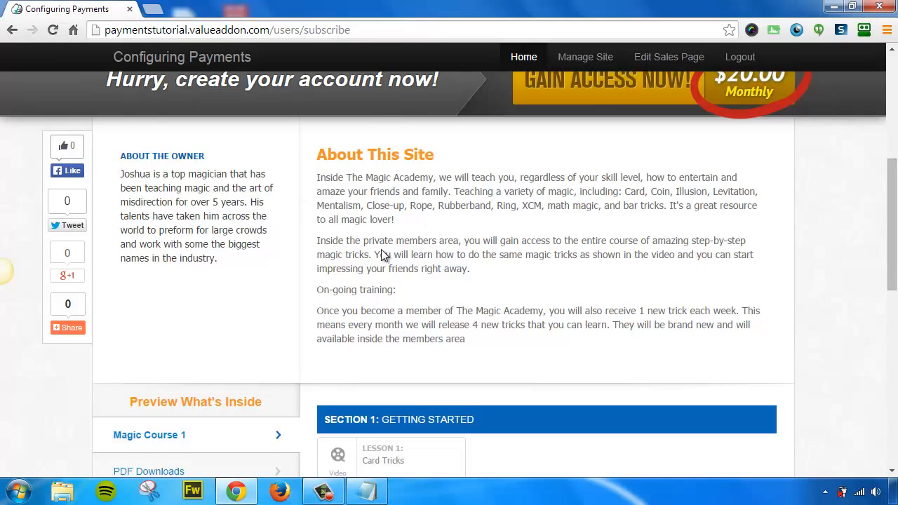
{"action": "left_click_drag", "start_coordinate": [896, 223], "coordinate": [891, 283]}
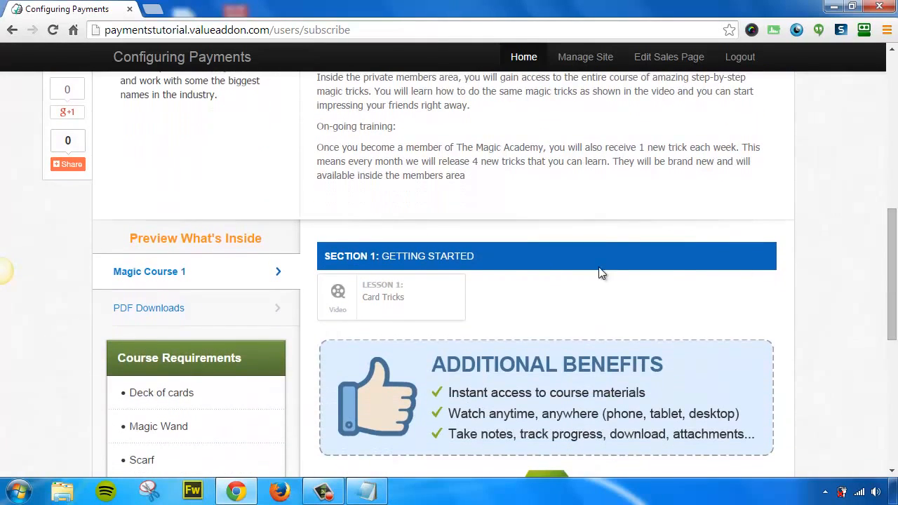
Examine the PDF Downloads and Magic Course 1 content previews and the benefits, requirements, guarantee and purchase sections of the sales page.
{"action": "left_click", "coordinate": [183, 314]}
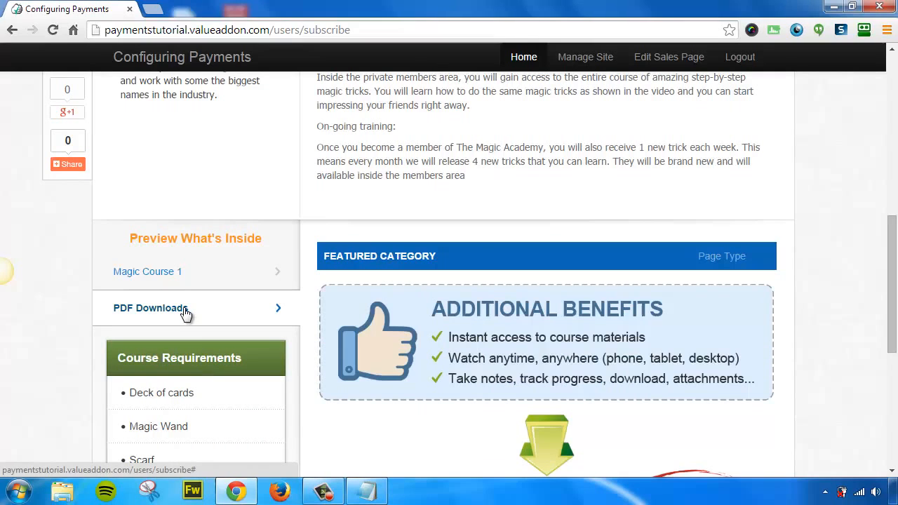
{"action": "left_click", "coordinate": [191, 272]}
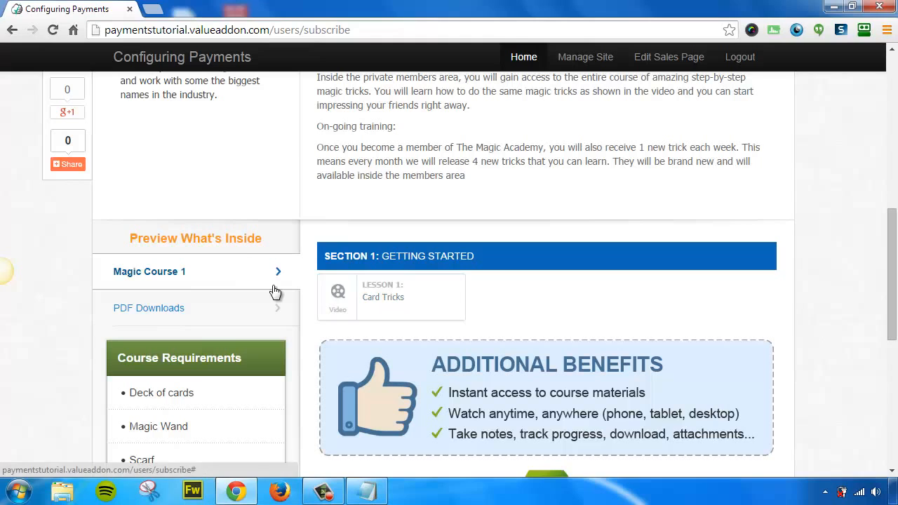
{"action": "left_click_drag", "start_coordinate": [895, 291], "coordinate": [895, 333]}
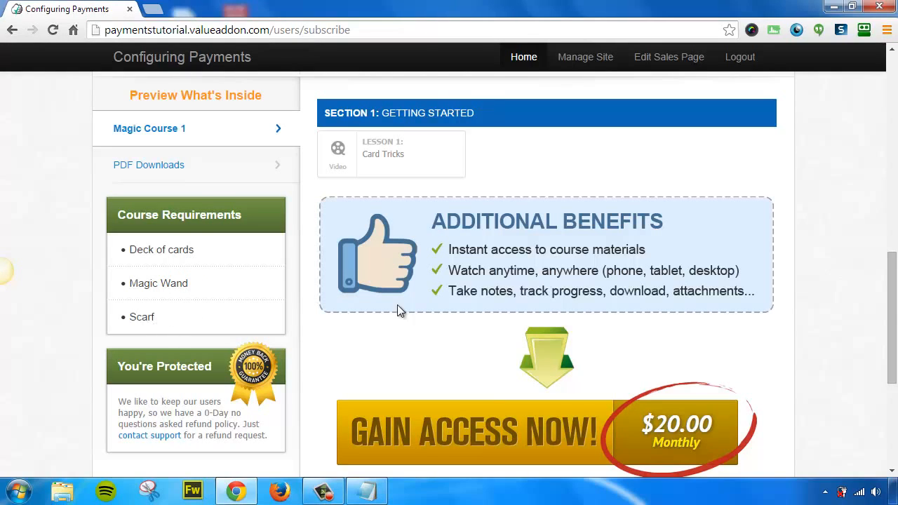
{"action": "scroll", "coordinate": [856, 322], "scroll_direction": "down", "scroll_amount": 2}
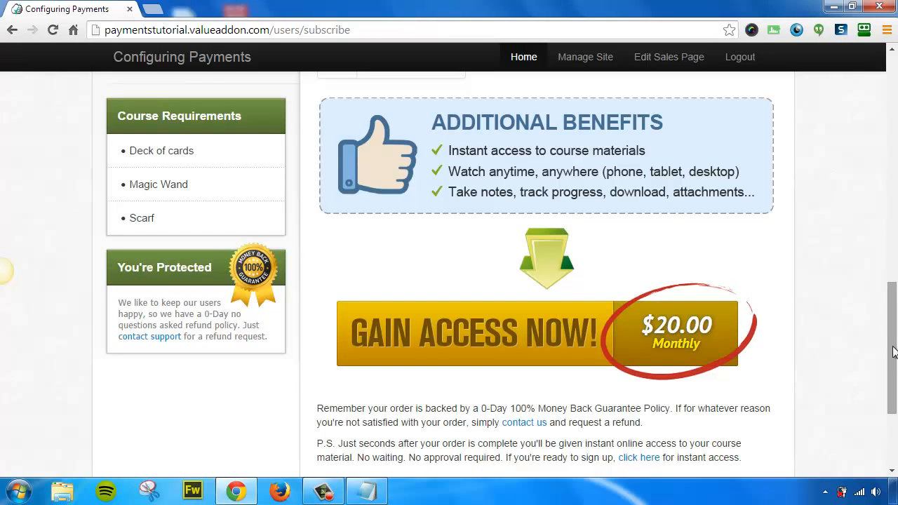
{"action": "scroll", "coordinate": [652, 287], "scroll_direction": "down", "scroll_amount": 1}
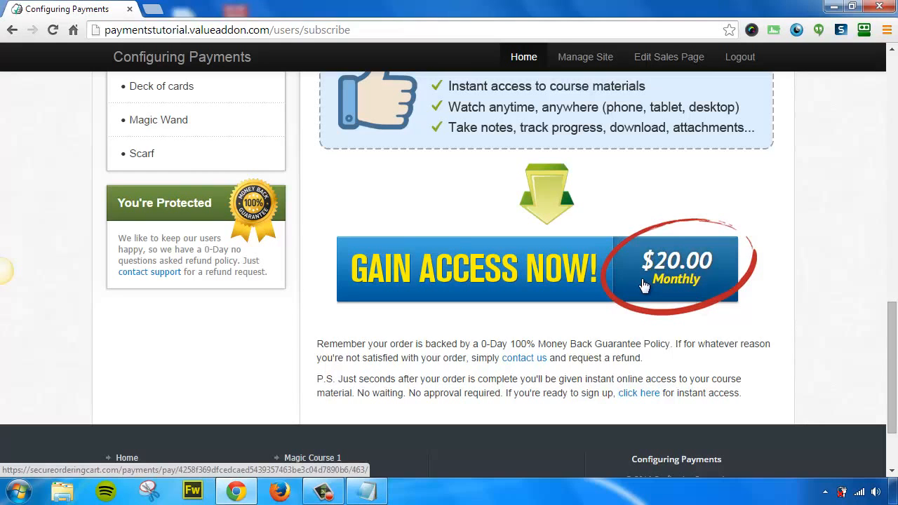
{"action": "left_click_drag", "start_coordinate": [892, 361], "coordinate": [894, 121]}
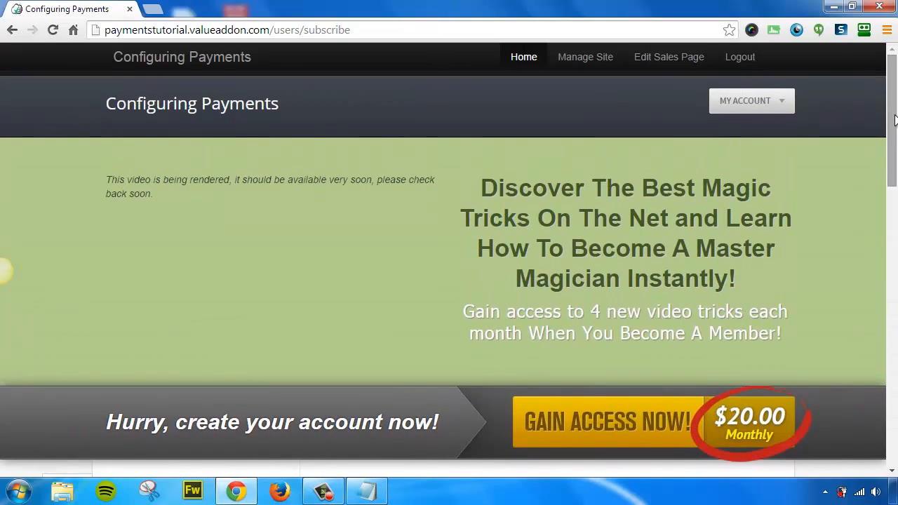